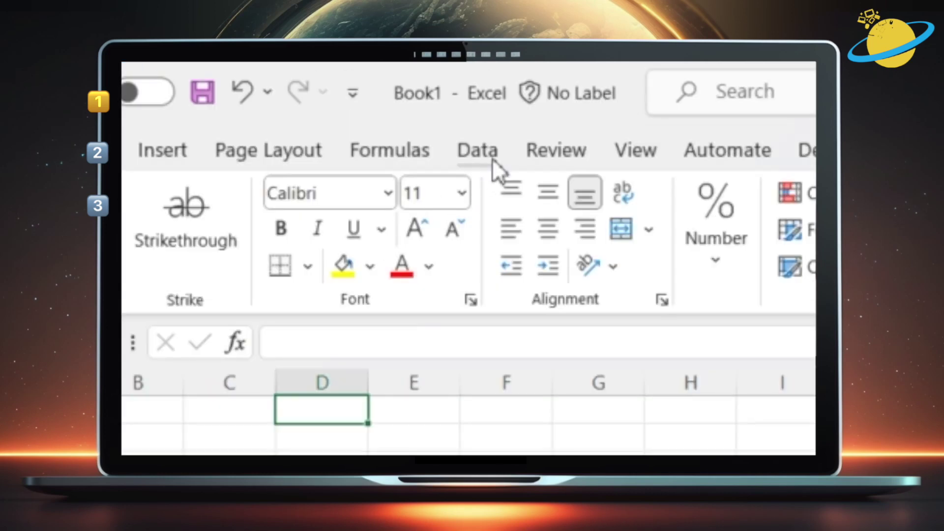
# - Use the Data tab's Edit Links to view the workbook's linked external workbooks
pyautogui.click(492, 160)
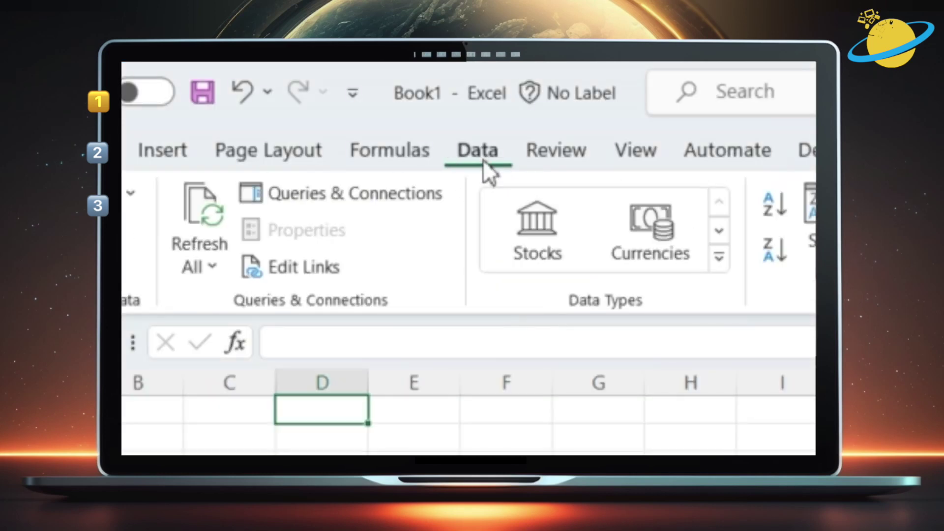
pyautogui.click(316, 265)
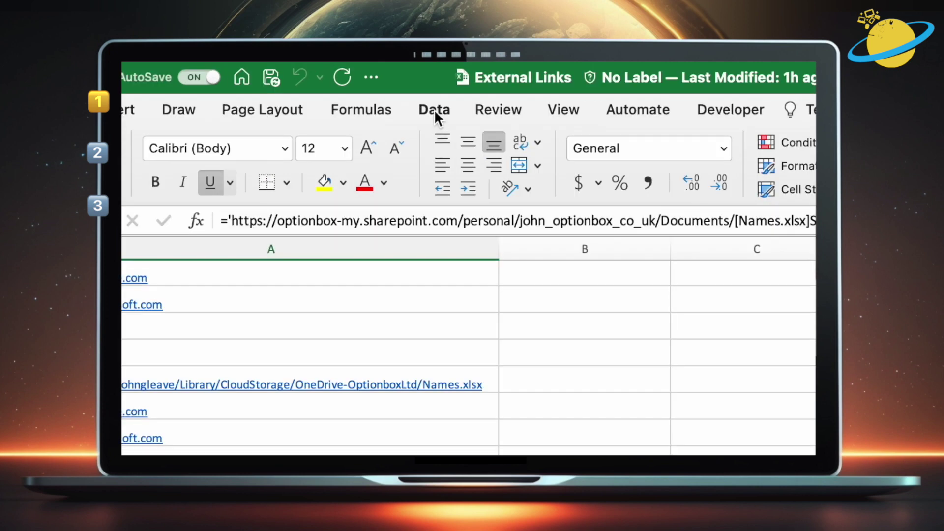
pyautogui.click(435, 110)
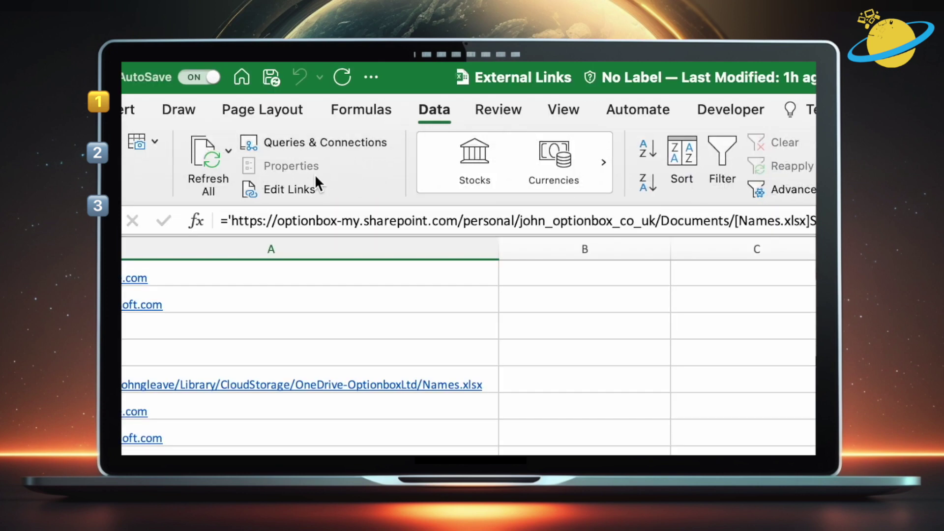
pyautogui.click(300, 190)
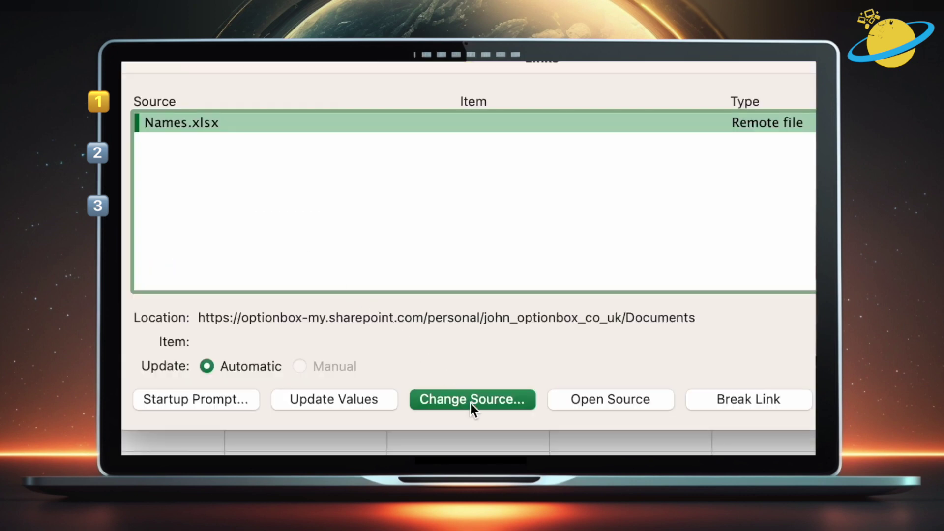
pyautogui.click(735, 402)
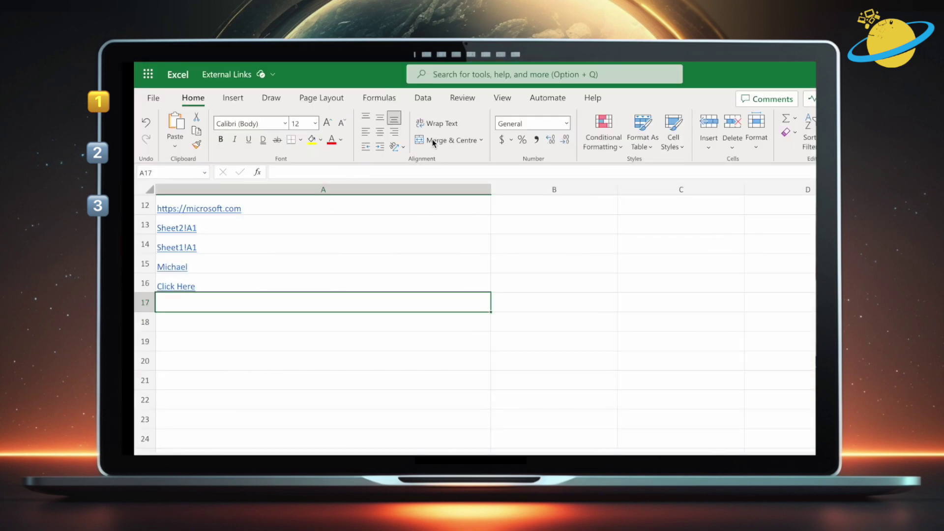
pyautogui.click(438, 127)
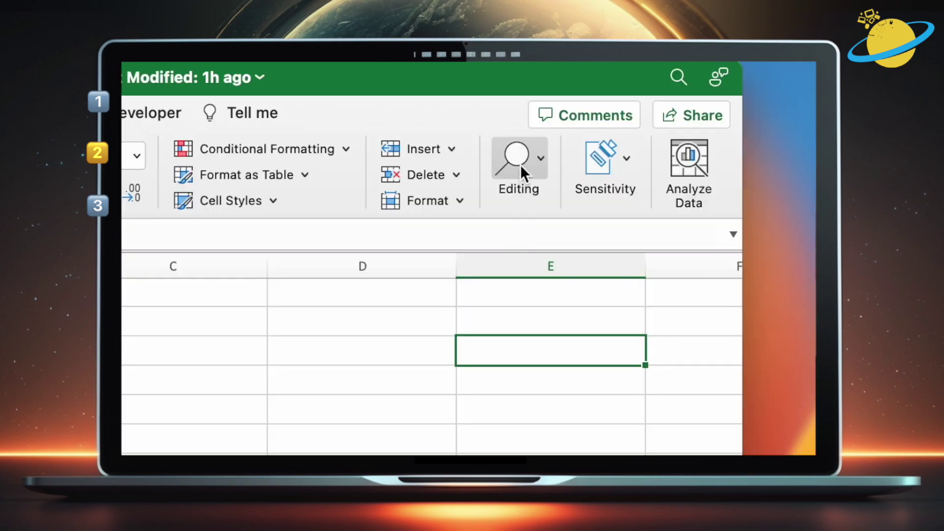
# - Use Find All to list every cell whose formula contains '.xlsx'
pyautogui.click(520, 165)
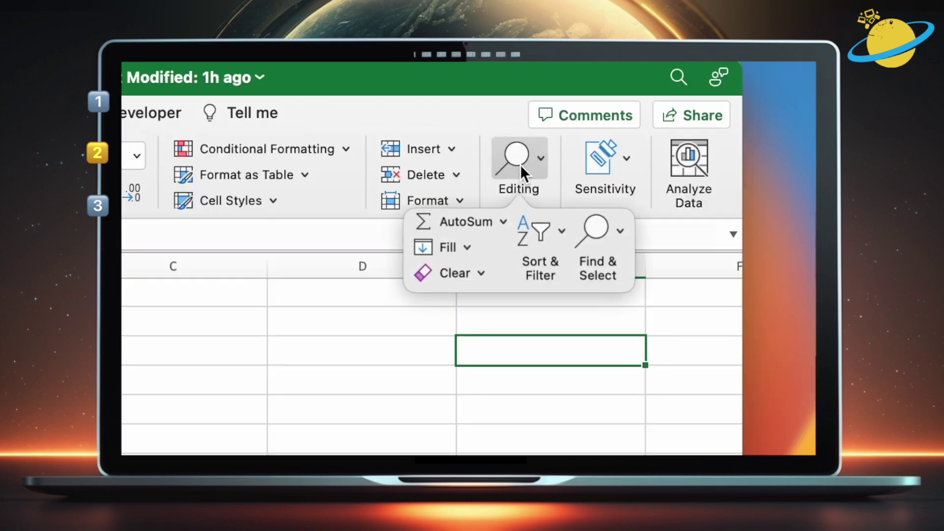
pyautogui.click(599, 249)
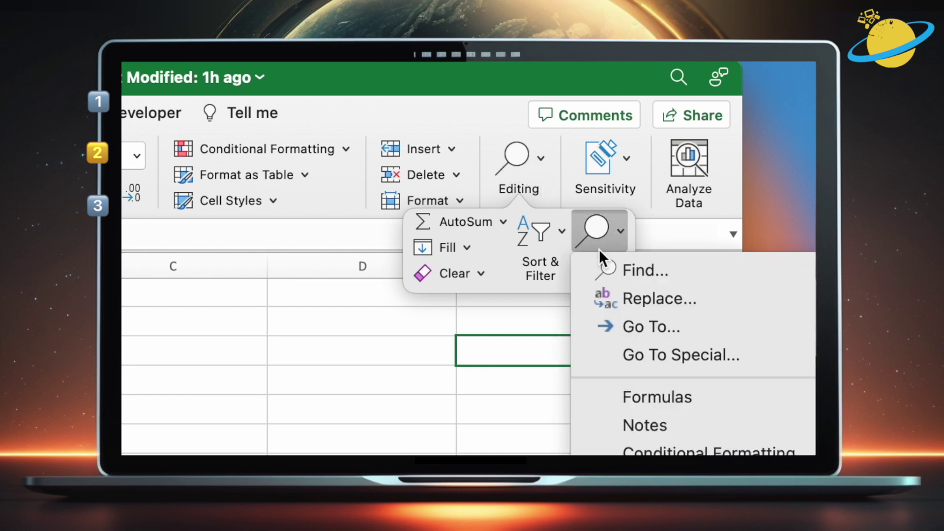
pyautogui.click(638, 272)
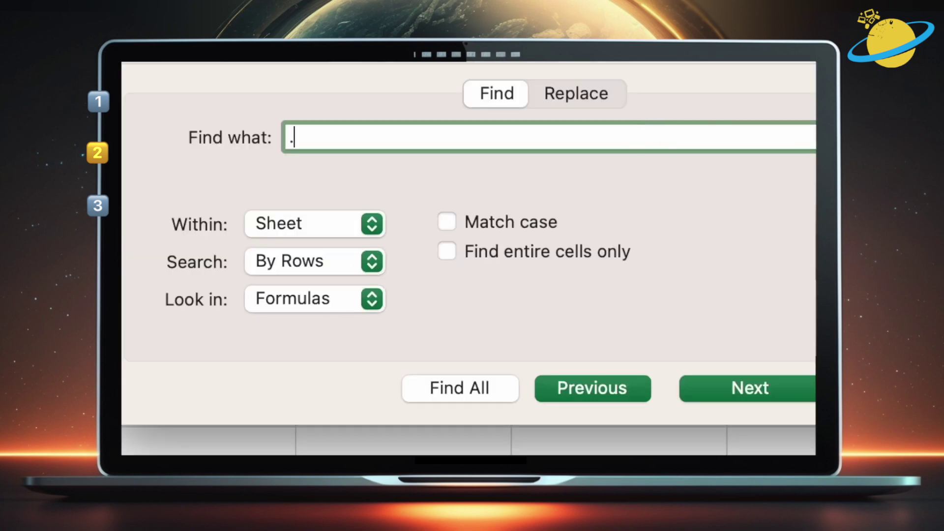
pyautogui.write('.xlsx')
pyautogui.click(476, 386)
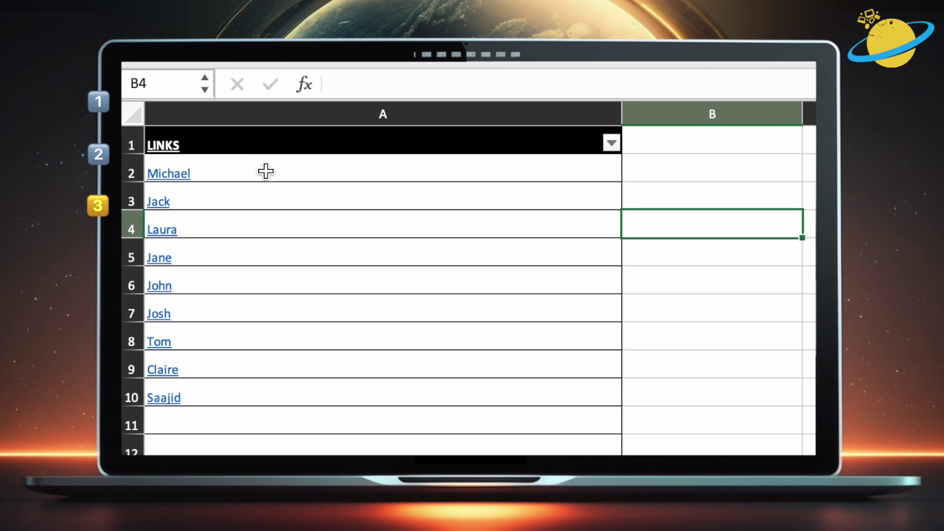
# - Compare linked cell A2 with plain-text A4, then select column A for Conditional Formatting
pyautogui.click(266, 171)
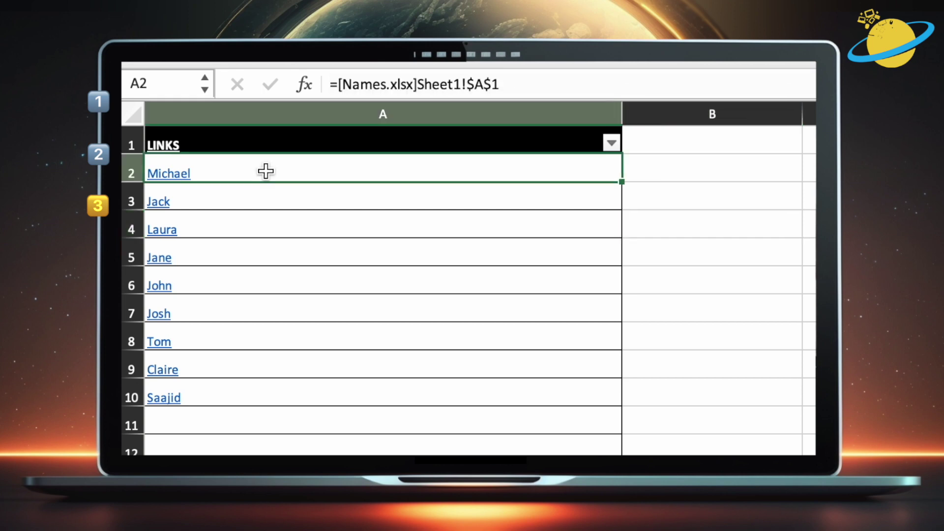
pyautogui.click(258, 227)
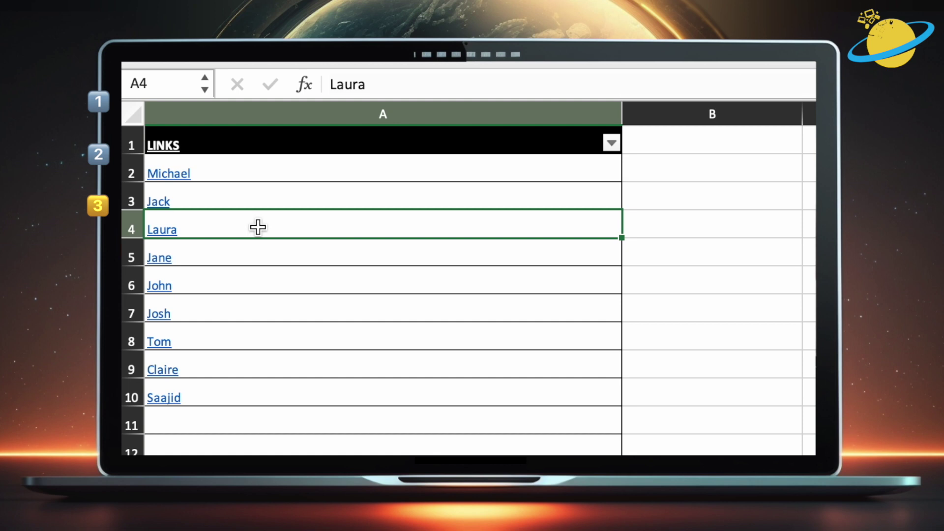
pyautogui.click(286, 118)
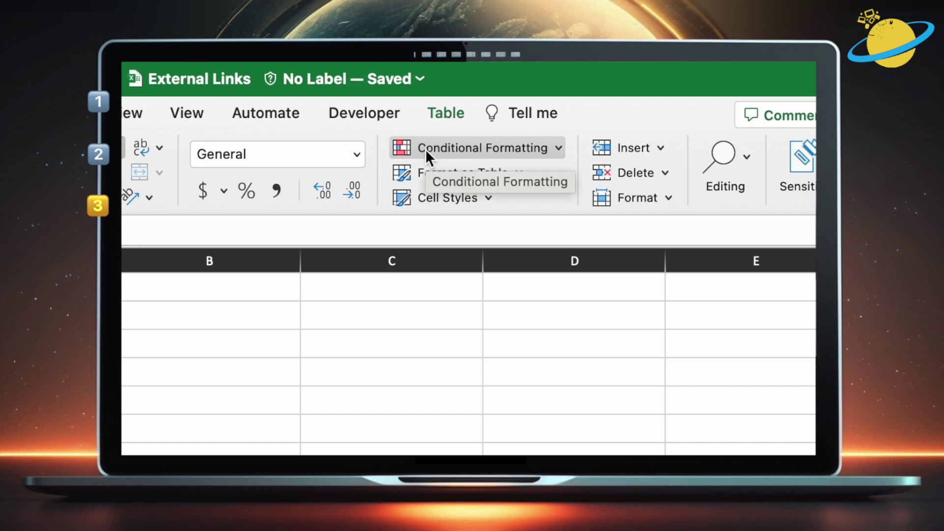
pyautogui.click(426, 149)
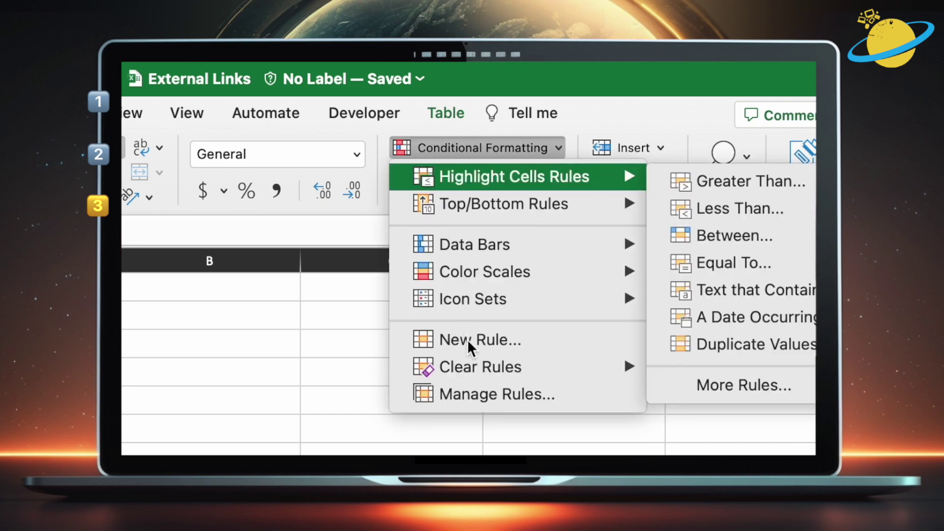
# - Start a new Classic-style rule using 'Use a formula to determine which cells to format'
pyautogui.click(467, 342)
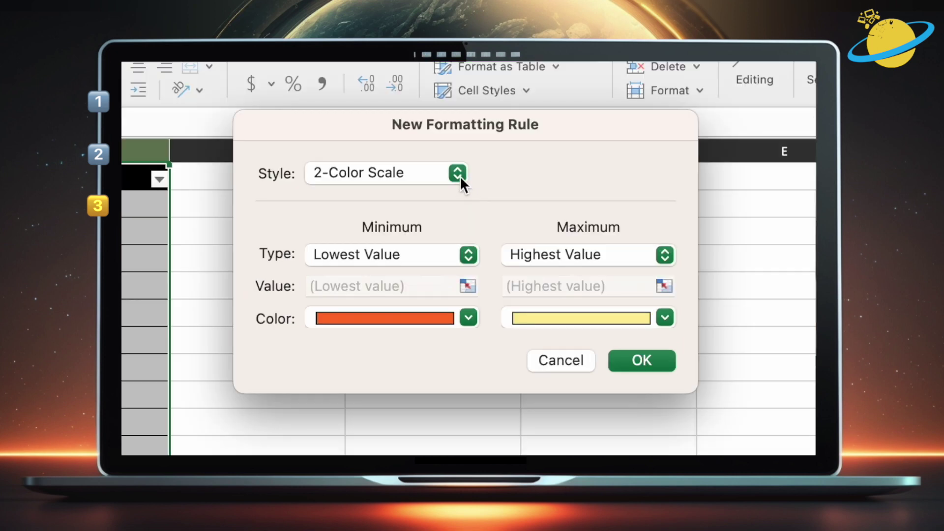
pyautogui.click(458, 210)
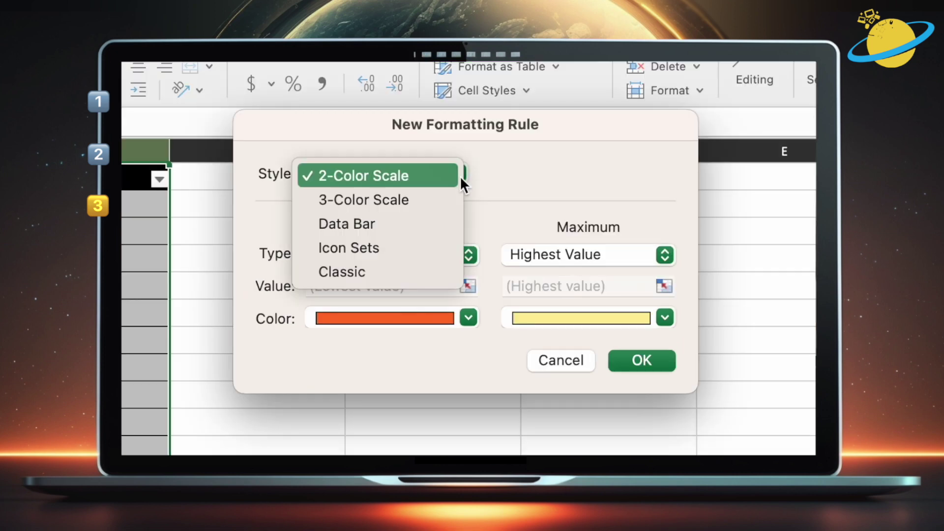
pyautogui.click(433, 271)
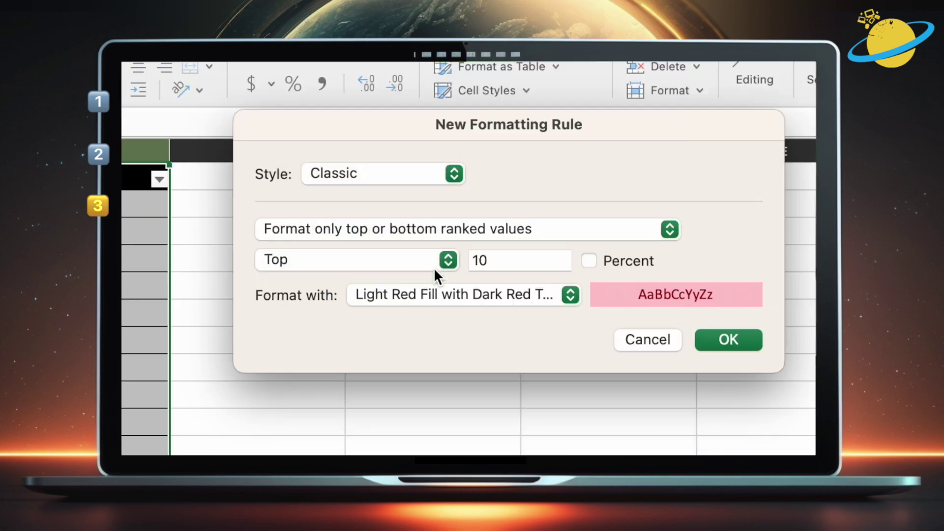
pyautogui.click(430, 230)
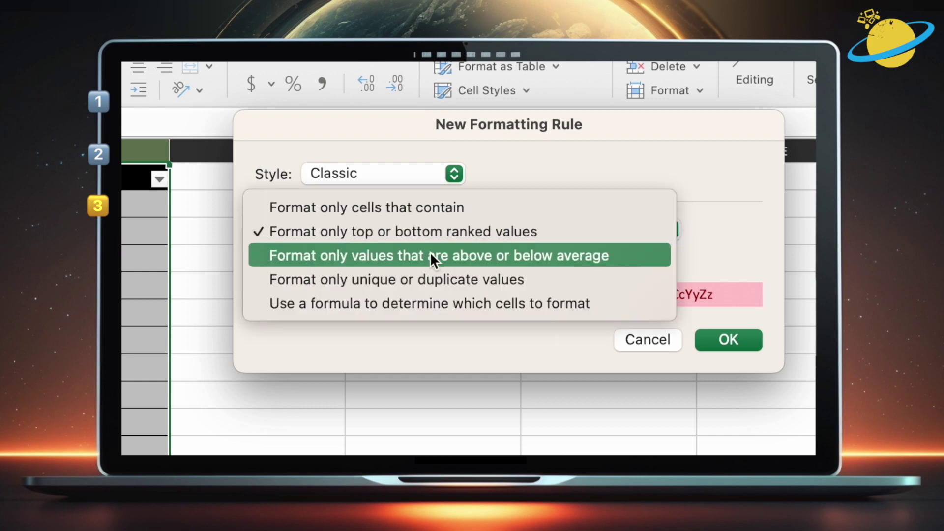
pyautogui.click(426, 310)
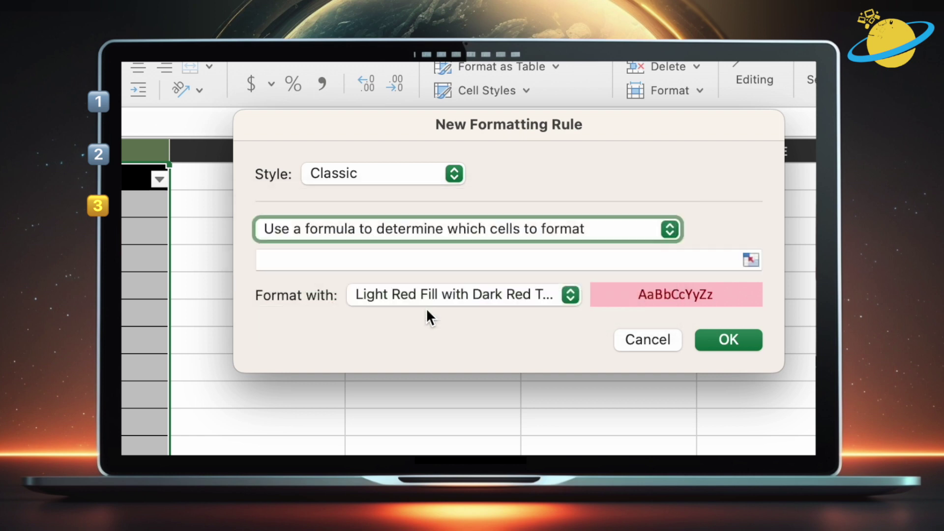
# - Apply rule =ISNUMBER(SEARCH(".xlsx", FORMULATEXT(A1))) with Yellow Fill with Dark Yellow Text
pyautogui.click(424, 260)
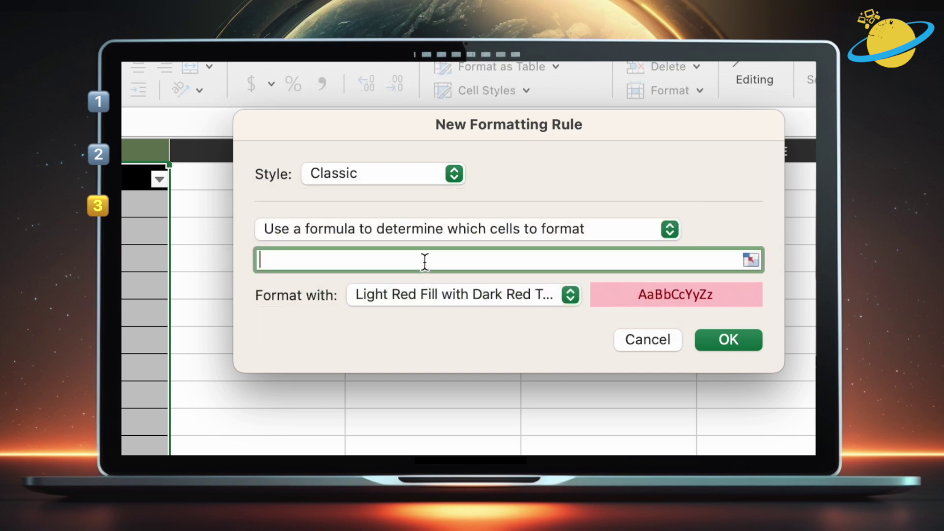
pyautogui.write('=ISNUMBER(SEARCH(')
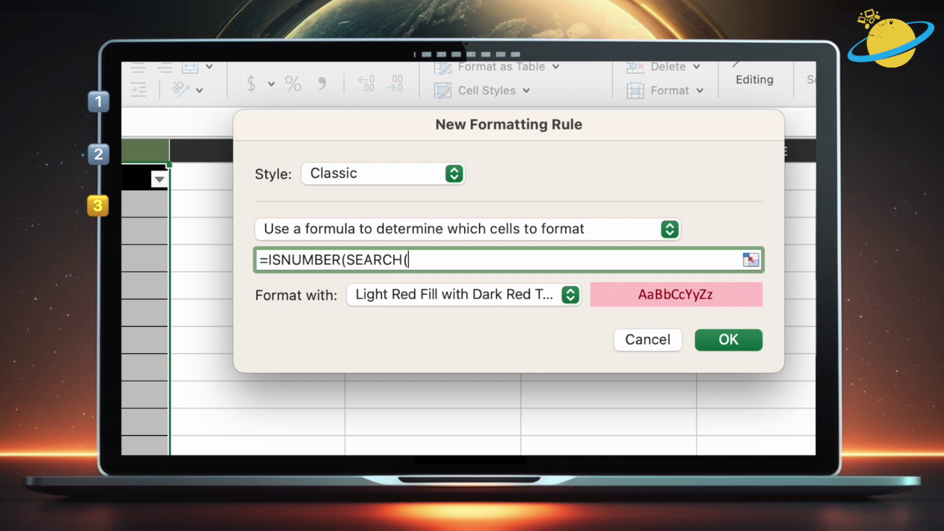
pyautogui.write('"')
pyautogui.write('.xlsx"')
pyautogui.write(', ')
pyautogui.write('FORMULATEXT(A1)')
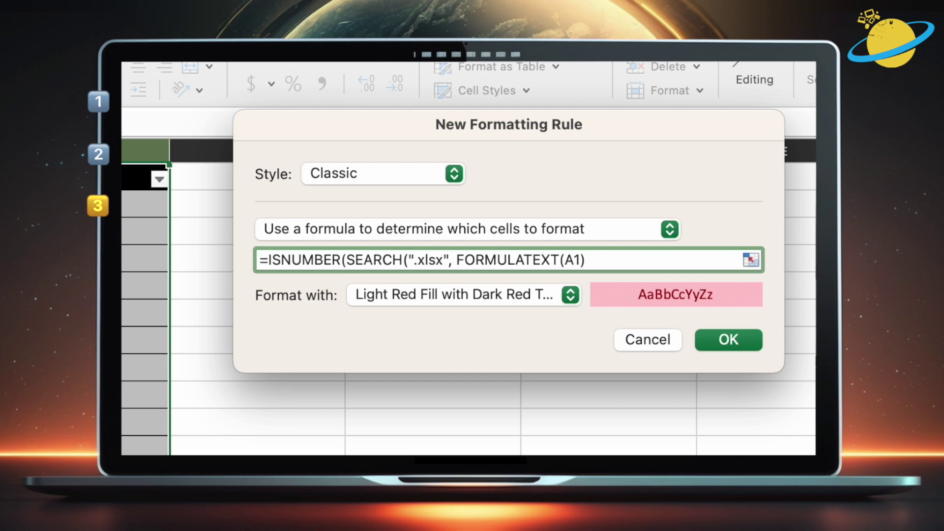
pyautogui.write('))')
pyautogui.click(423, 288)
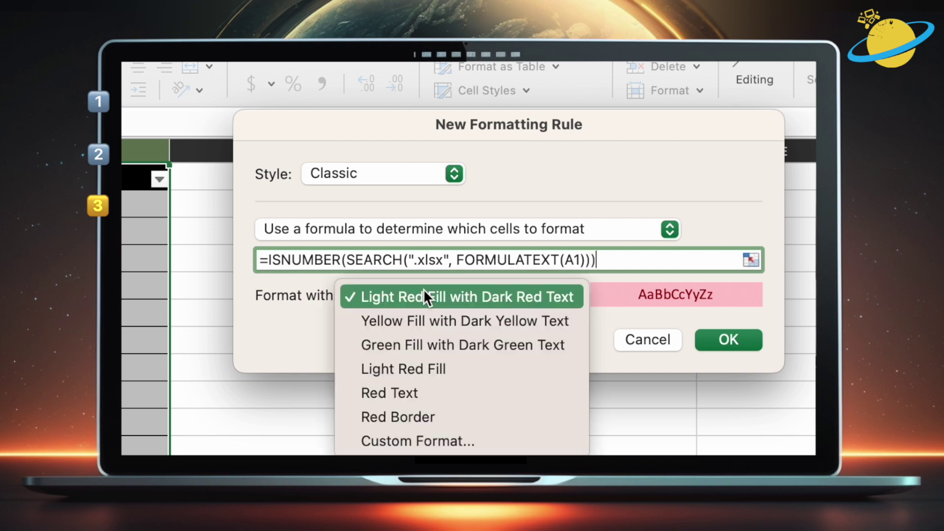
pyautogui.click(420, 325)
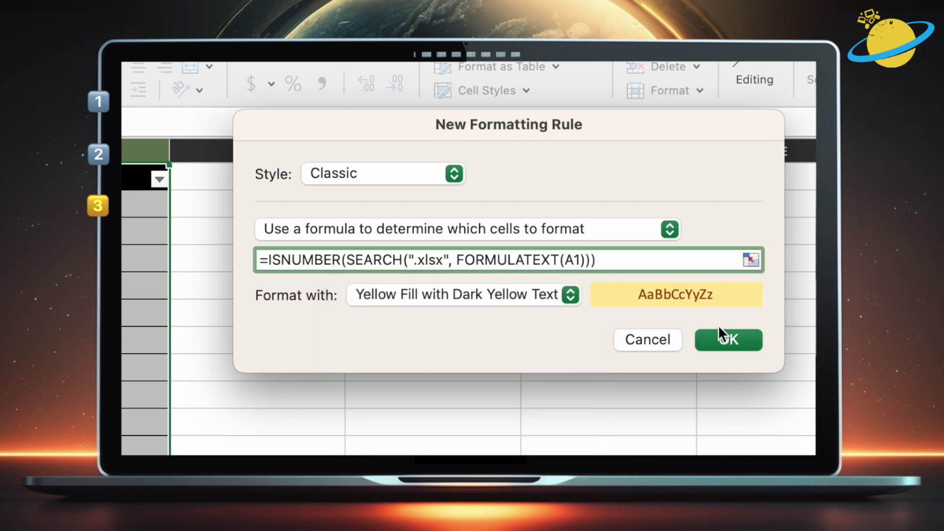
pyautogui.click(745, 335)
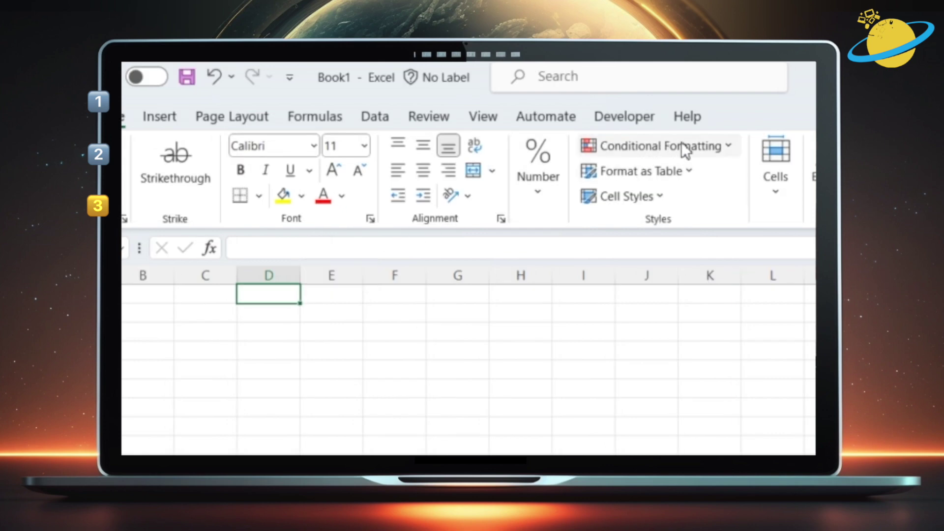
# - Create a new formula-type conditional formatting rule whose format uses a green font colour
pyautogui.click(684, 147)
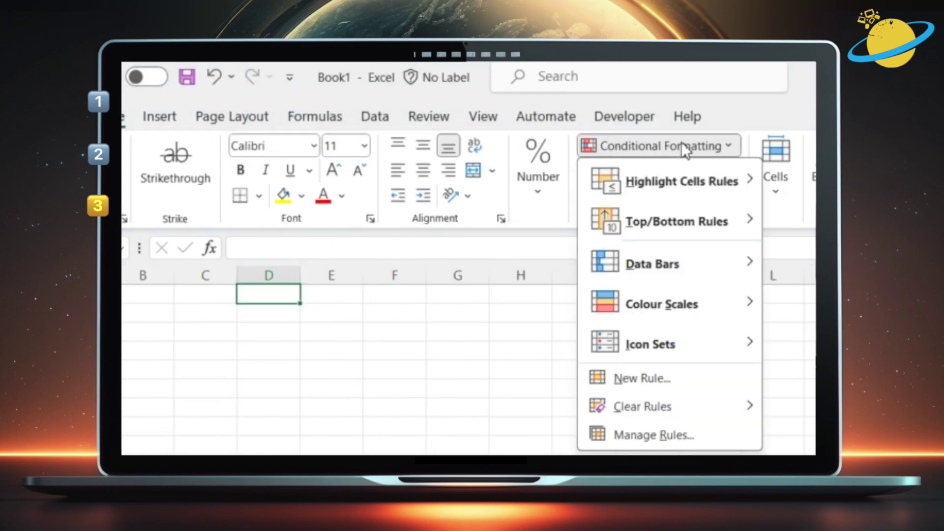
pyautogui.click(657, 380)
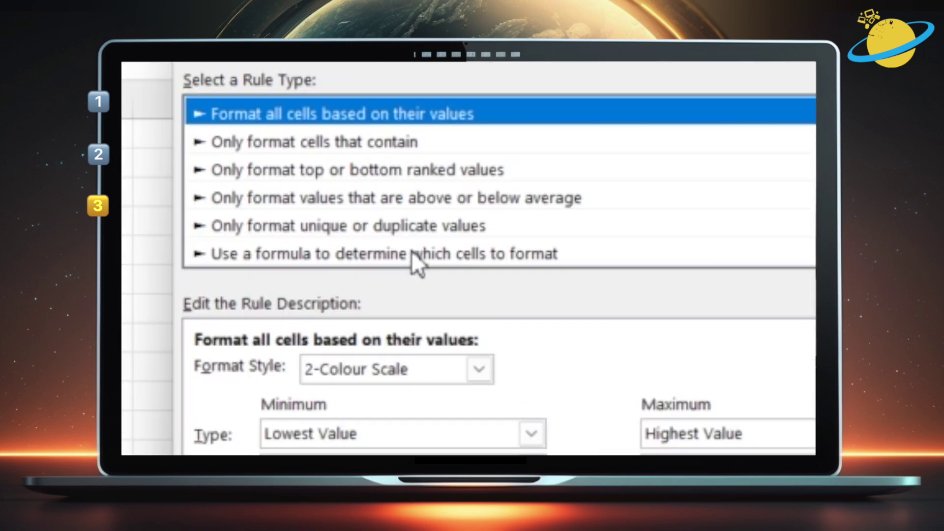
pyautogui.click(412, 251)
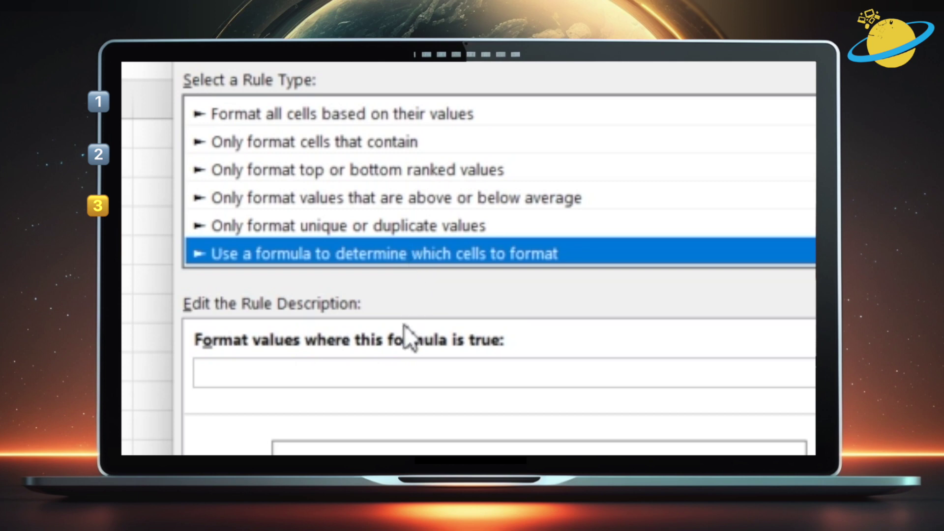
pyautogui.click(400, 372)
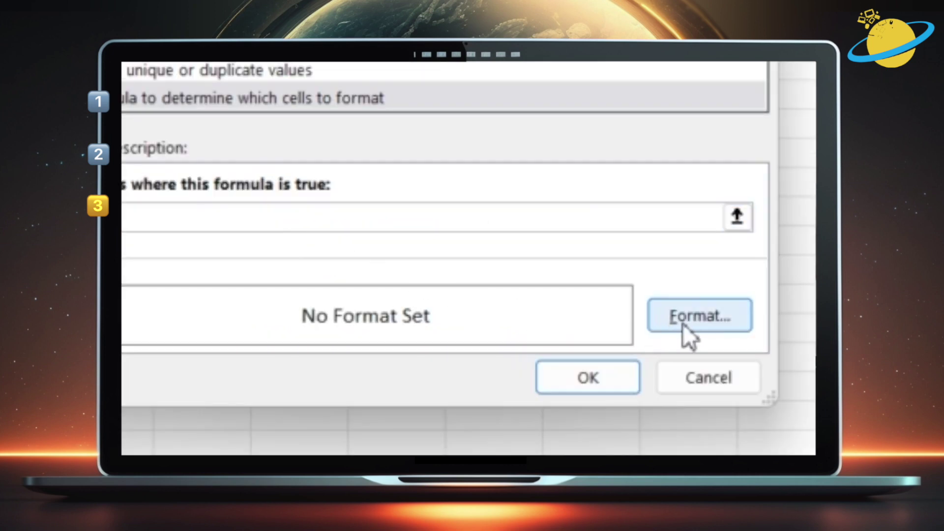
pyautogui.click(694, 323)
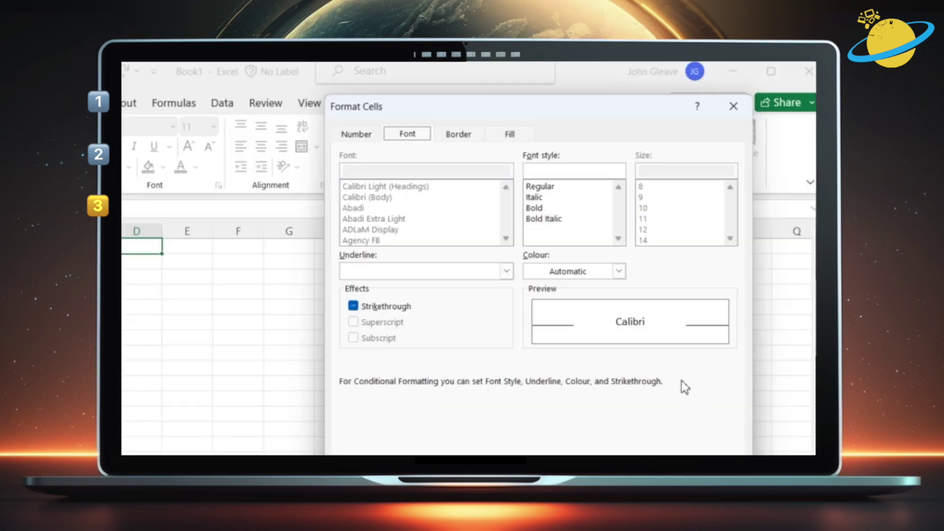
pyautogui.click(619, 271)
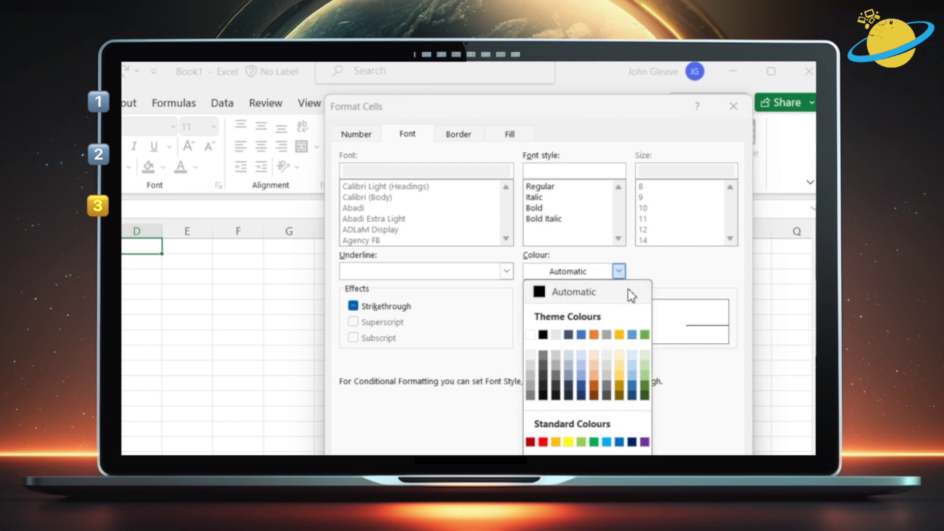
pyautogui.click(644, 334)
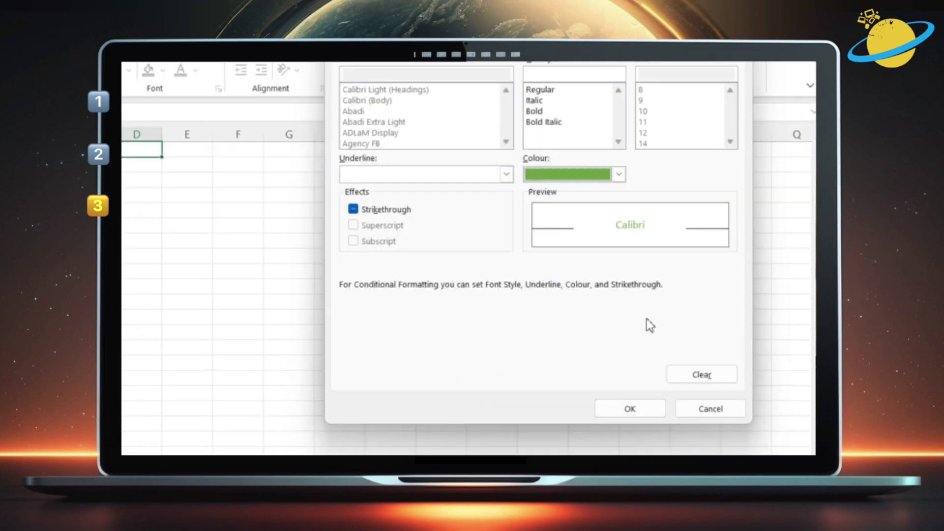
pyautogui.click(630, 408)
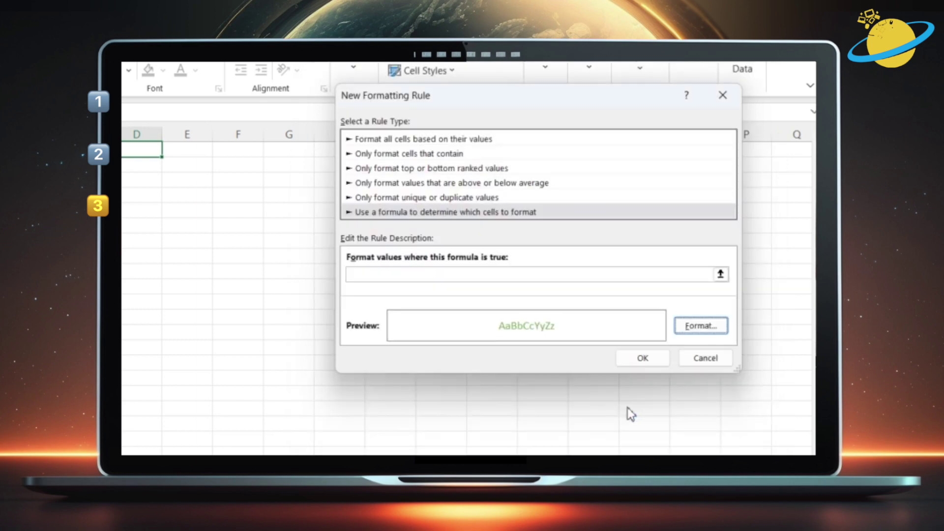
# - Save the rule and deselect column A to see the linked names highlighted yellow
pyautogui.click(640, 359)
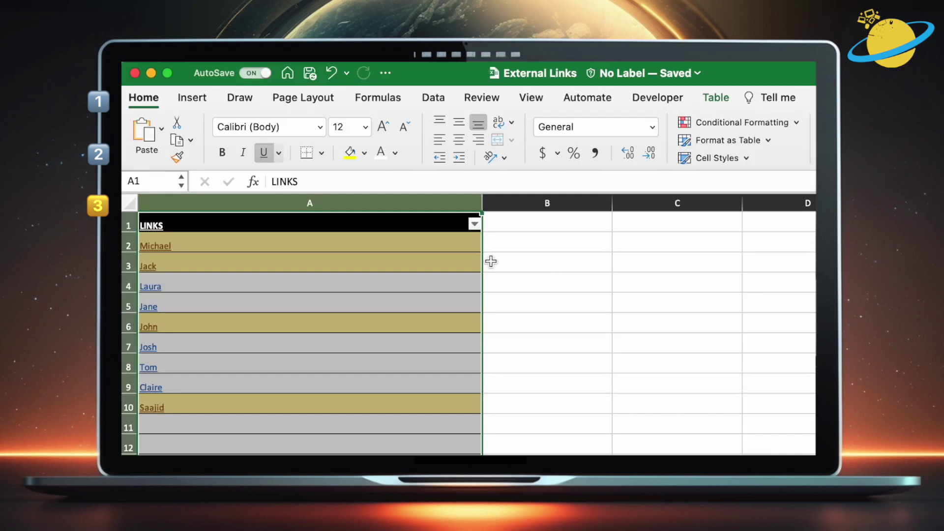
pyautogui.click(491, 261)
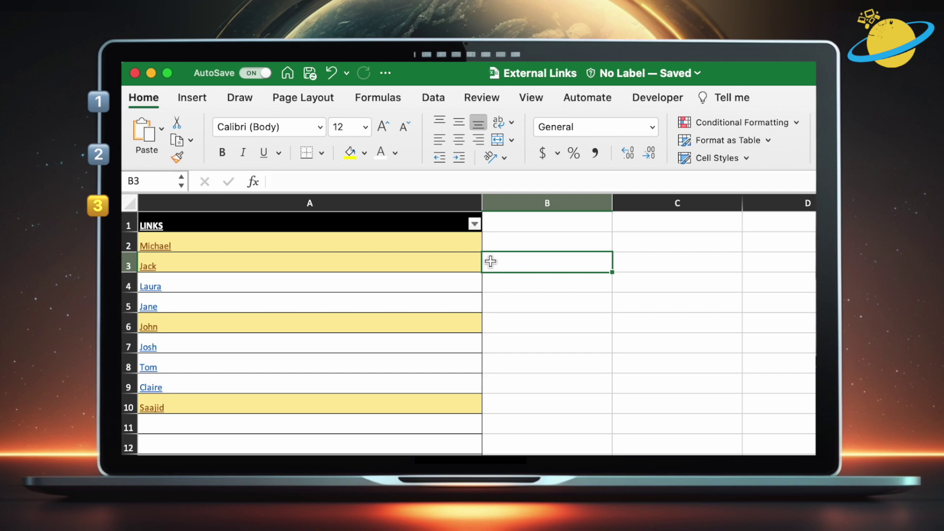
# - Filter column A by the colour of the selected yellow cell A3
pyautogui.rightClick(442, 258)
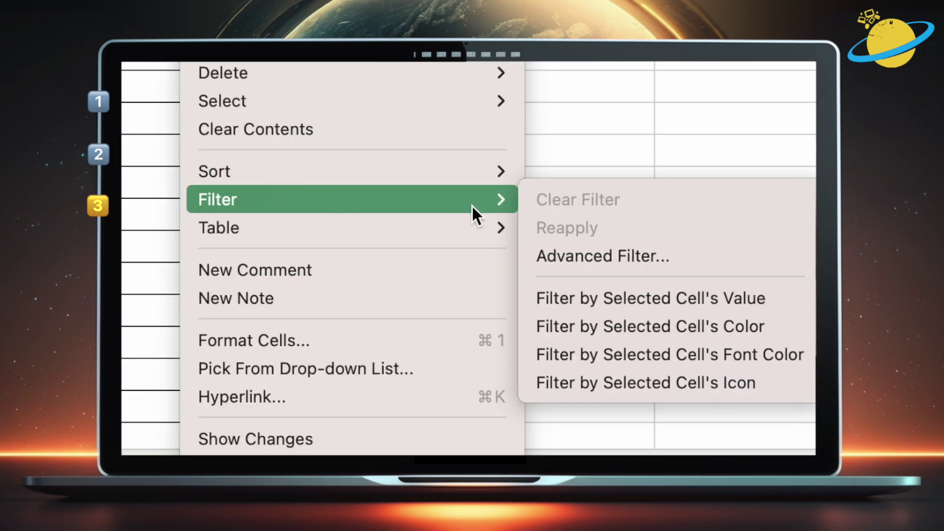
pyautogui.click(597, 329)
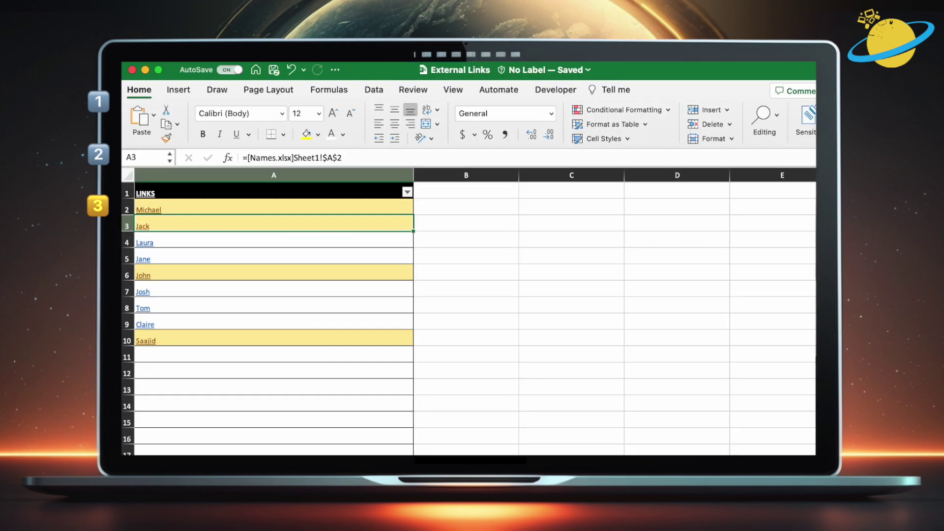